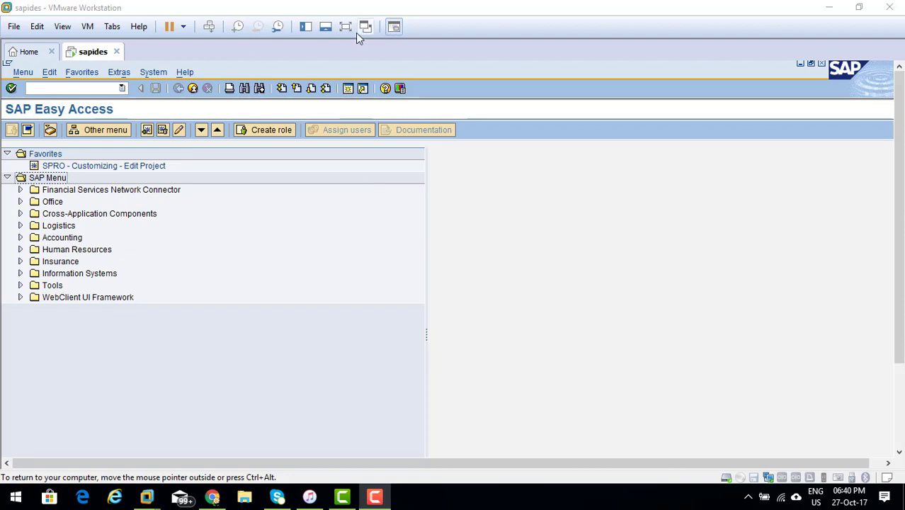
- Show the virtual machine in full screen and start transaction FDI0
click(345, 27)
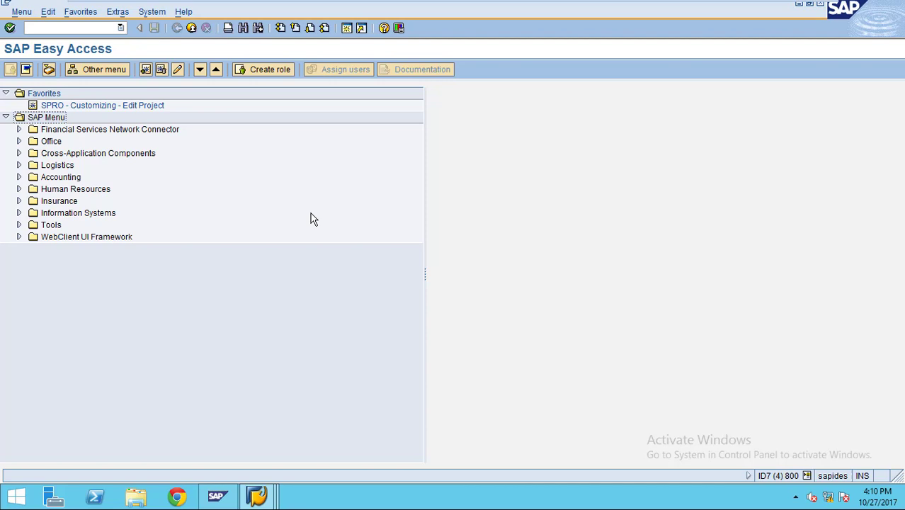
click(49, 26)
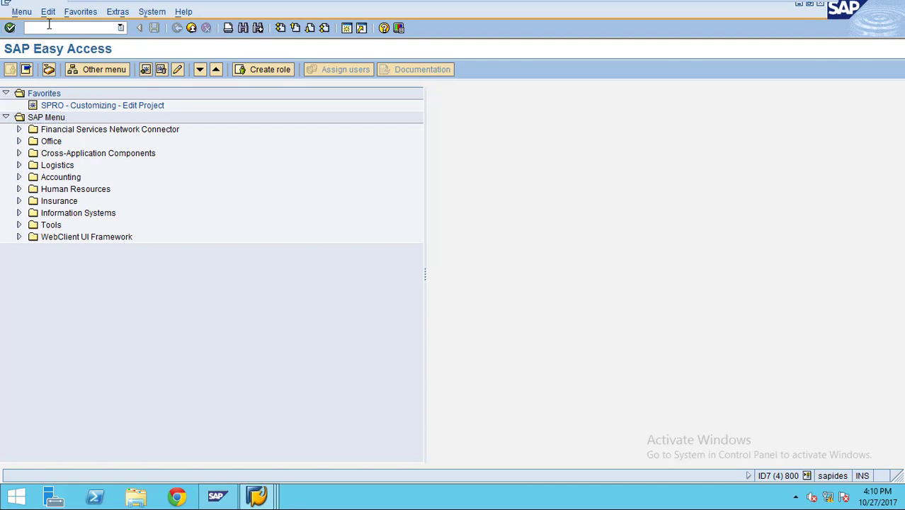
text(f)
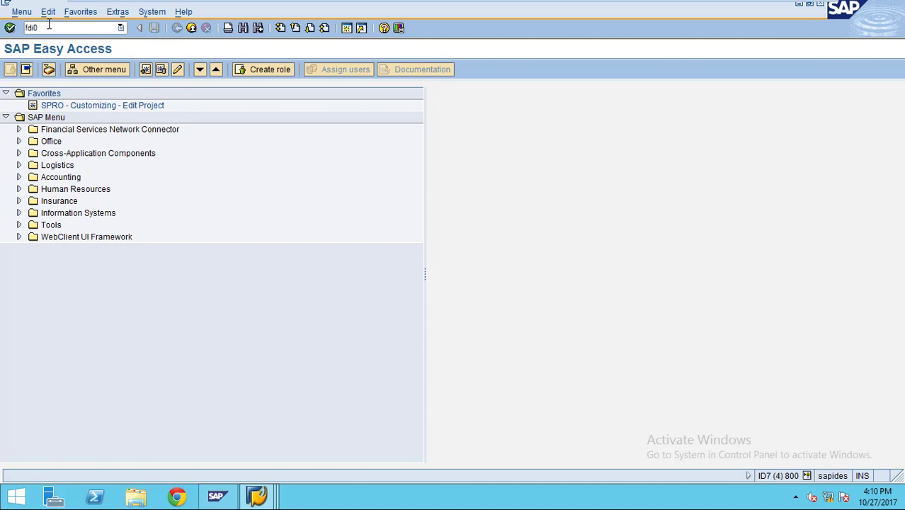
text(d10)
key(Return)
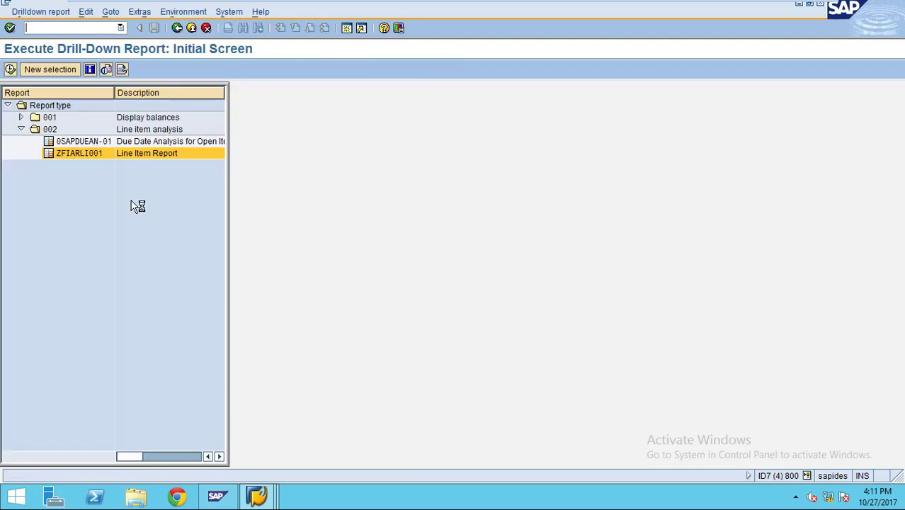
- Open the selection screen of line item report ZFIARLI001
click(75, 154)
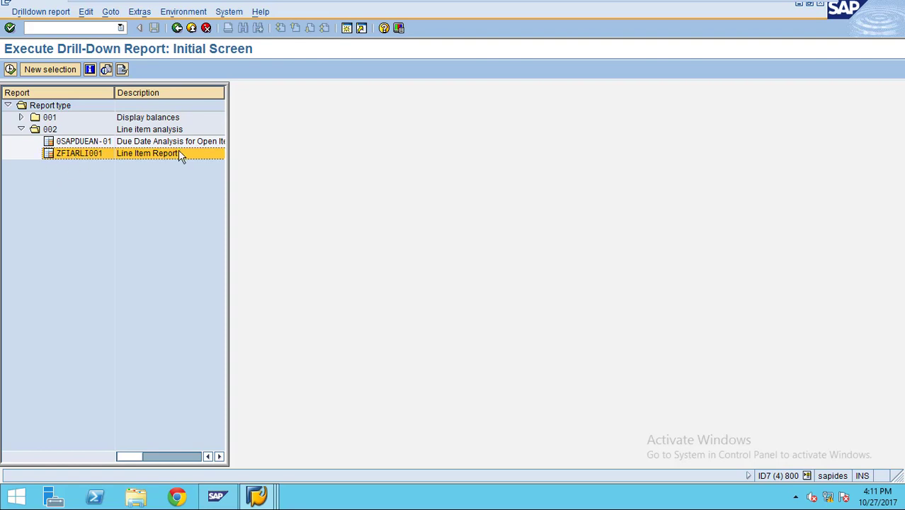
click(10, 70)
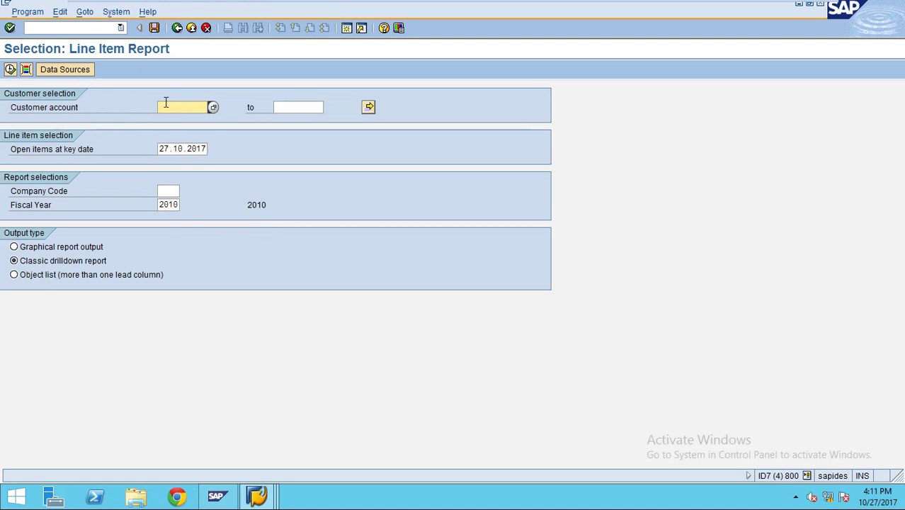
click(315, 107)
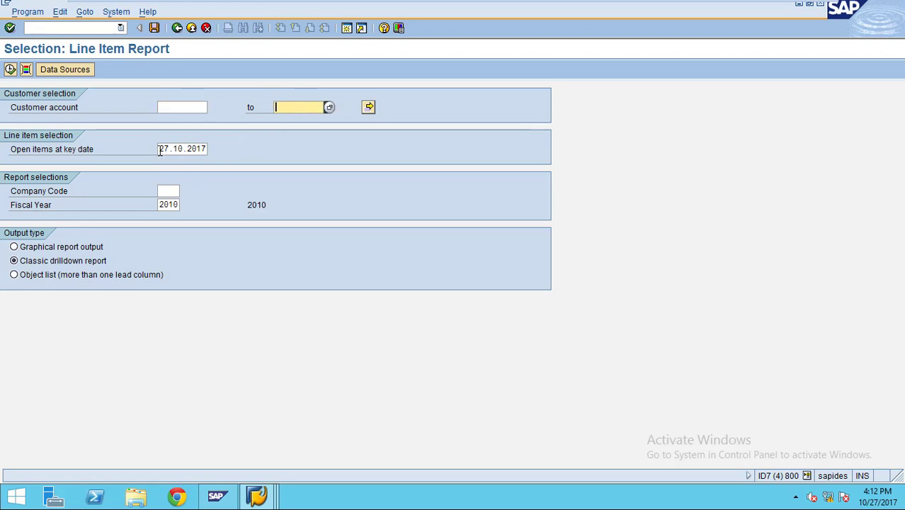
- Run the report for company code 3000 with open items at key date 31.12.2010, leaving the customer account range blank
drag(156, 152, 245, 146)
key(Delete)
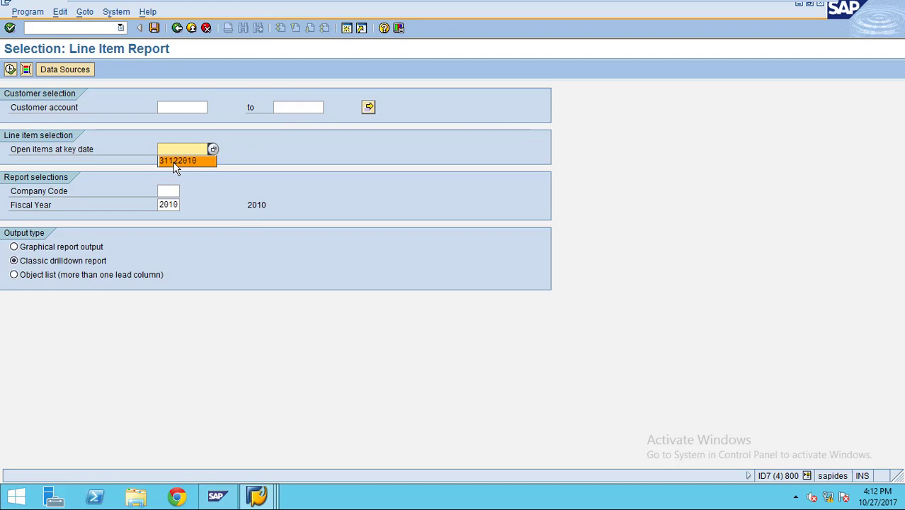
click(174, 162)
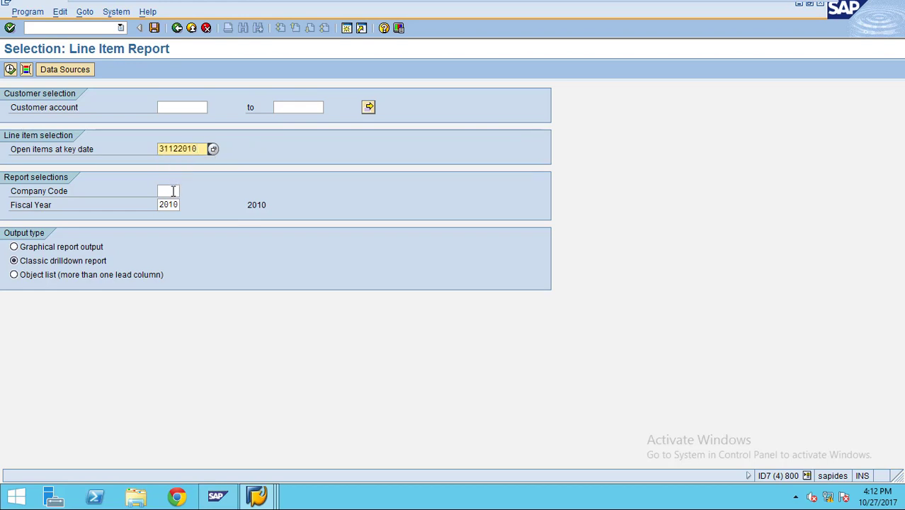
click(173, 190)
text(3000)
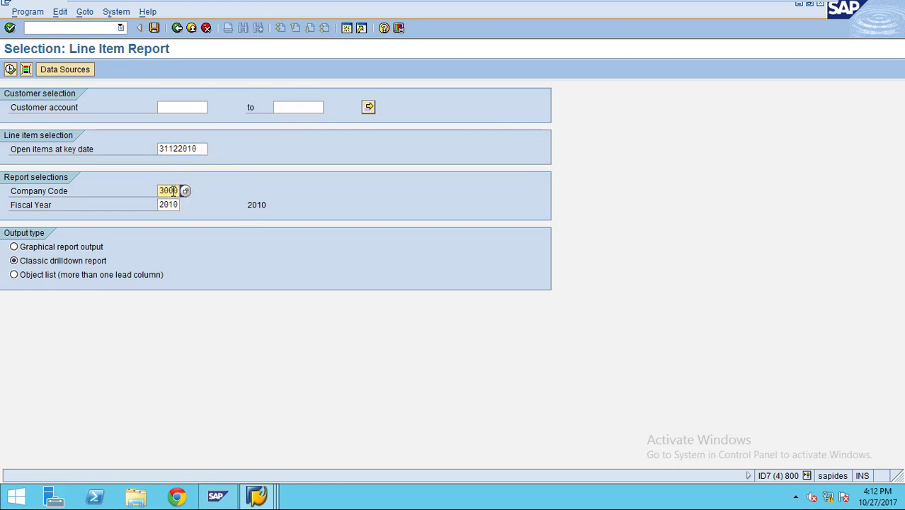
click(183, 109)
key(Return)
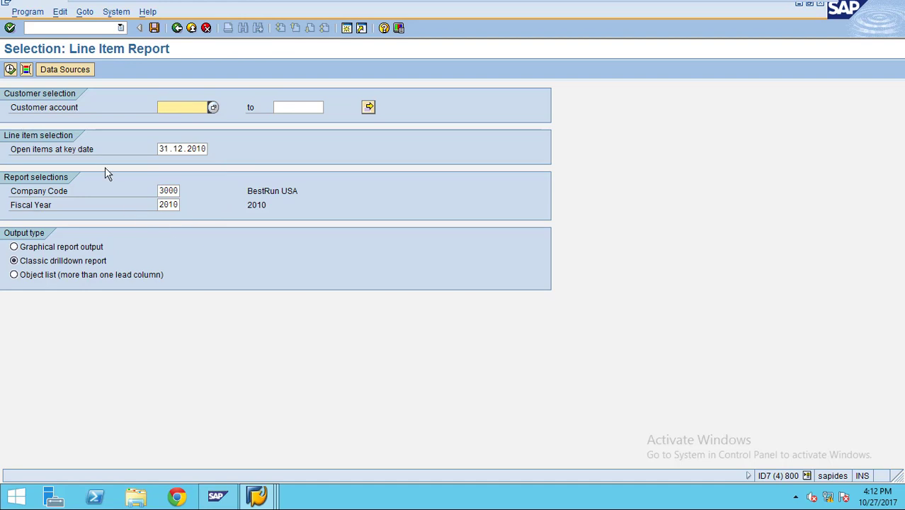
click(10, 69)
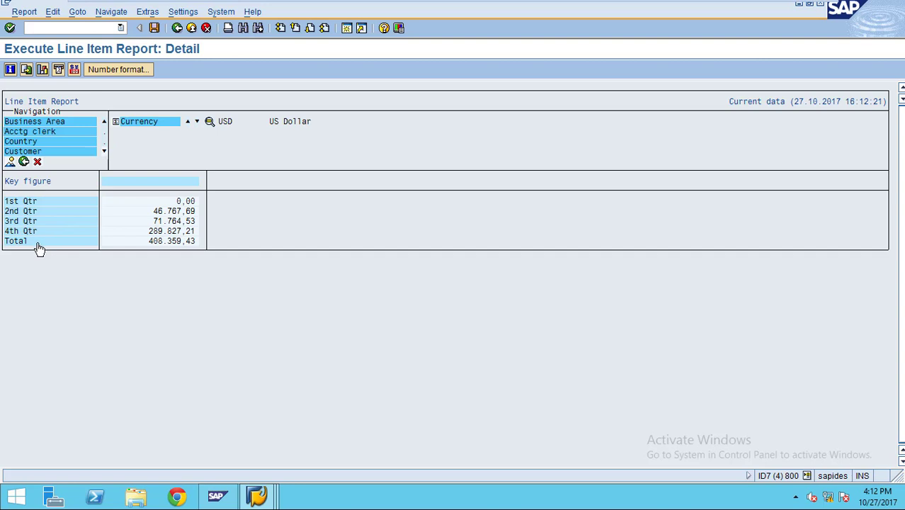
- Add the Customer and Country characteristics to the drilldown and break the report down by customer
double_click(58, 156)
drag(58, 141, 144, 140)
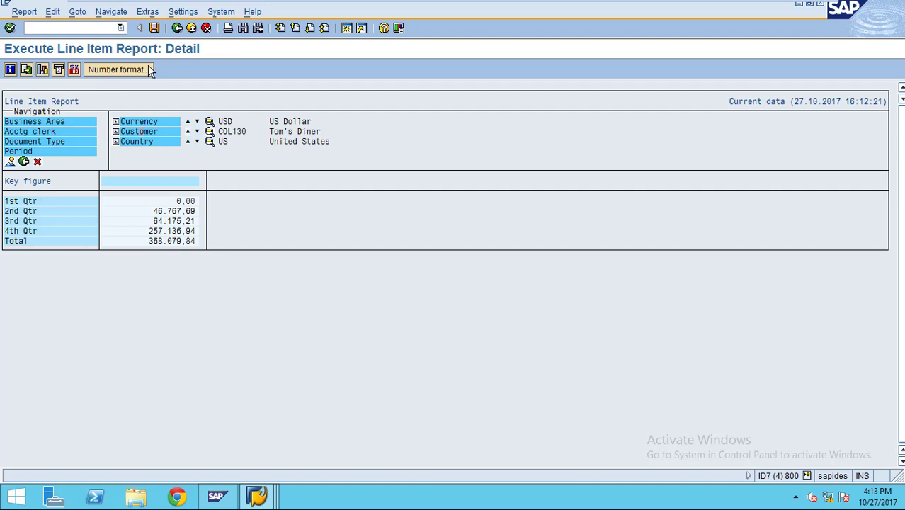
double_click(143, 132)
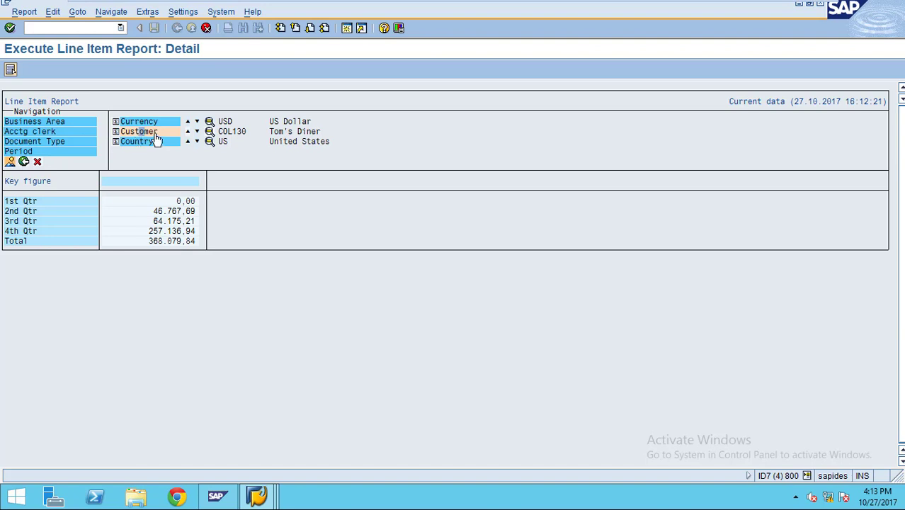
click(10, 165)
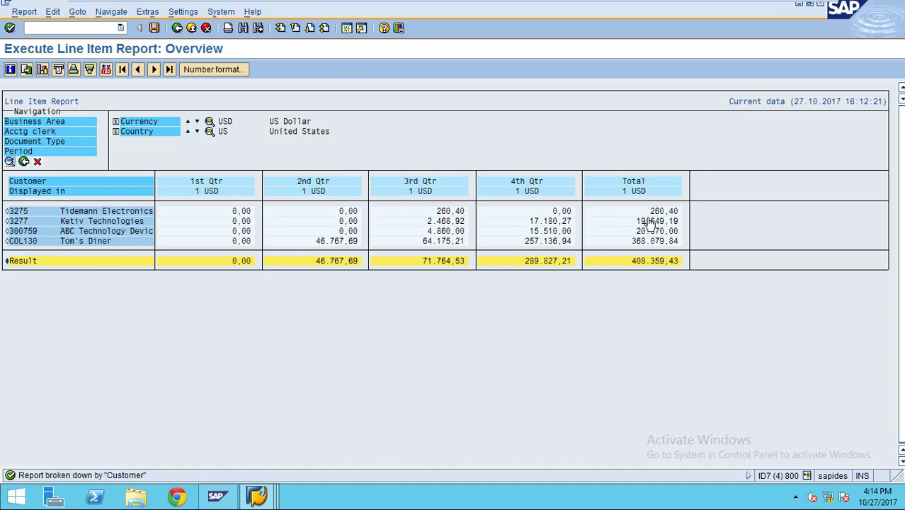
- Display the line items behind the Ketiv Technologies row of the customer overview
double_click(642, 223)
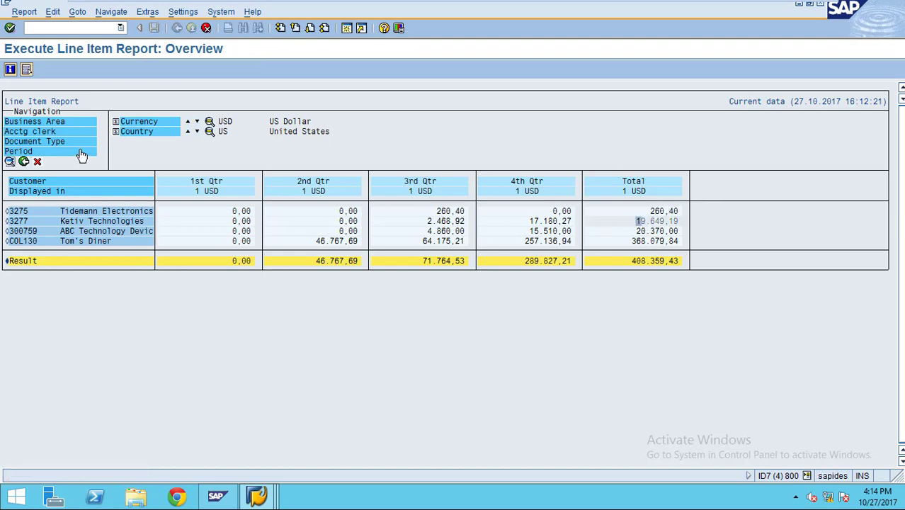
click(169, 9)
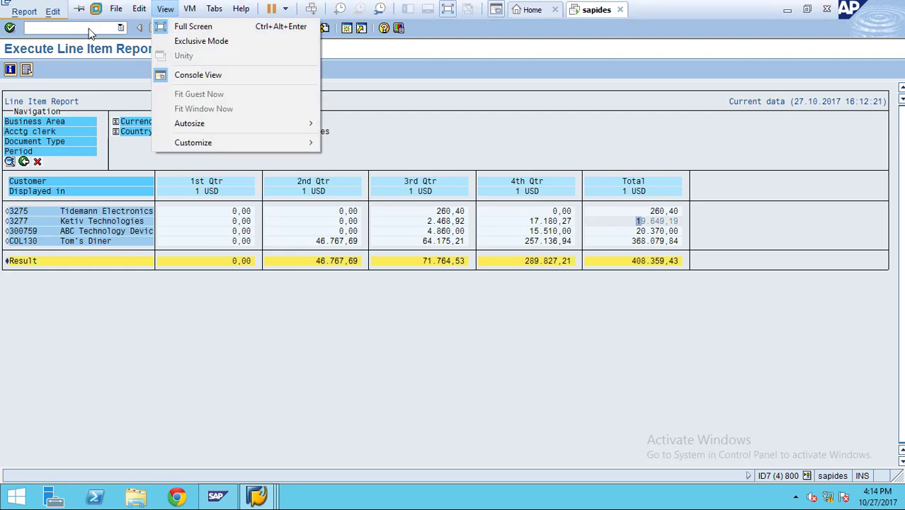
click(402, 115)
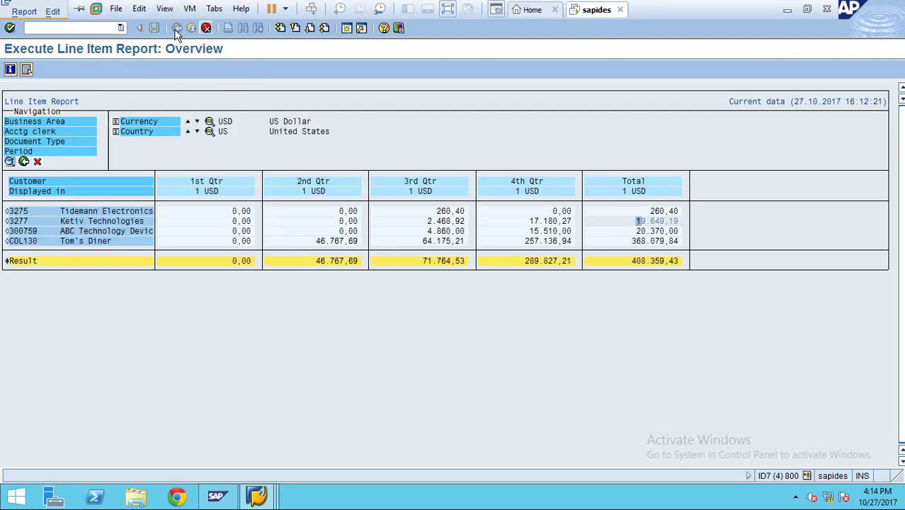
click(145, 12)
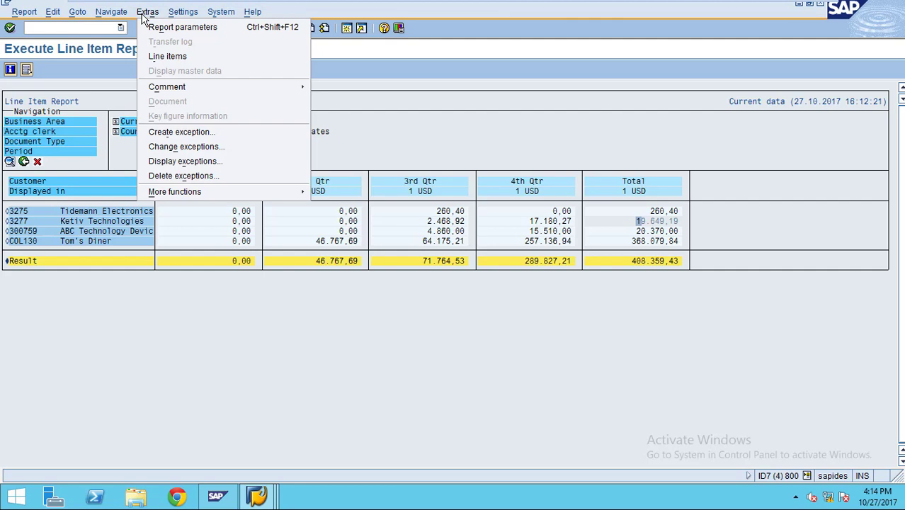
click(168, 56)
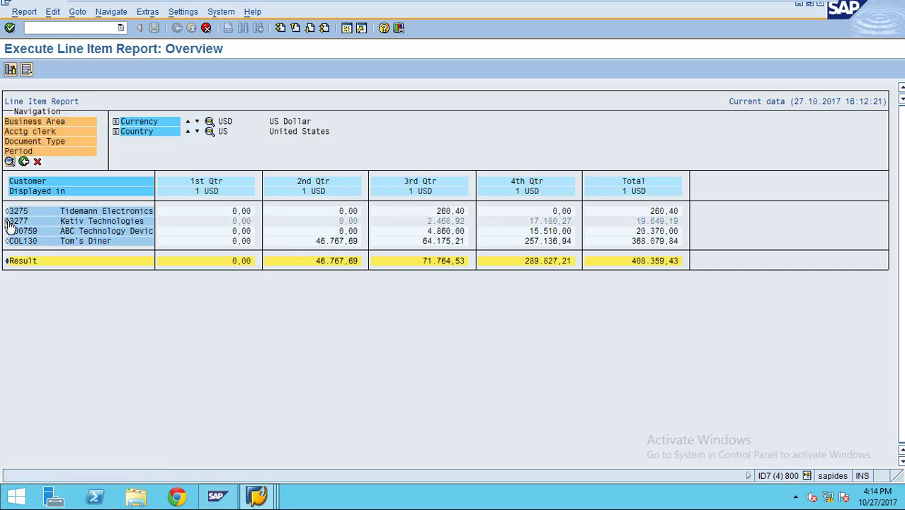
click(147, 11)
click(155, 54)
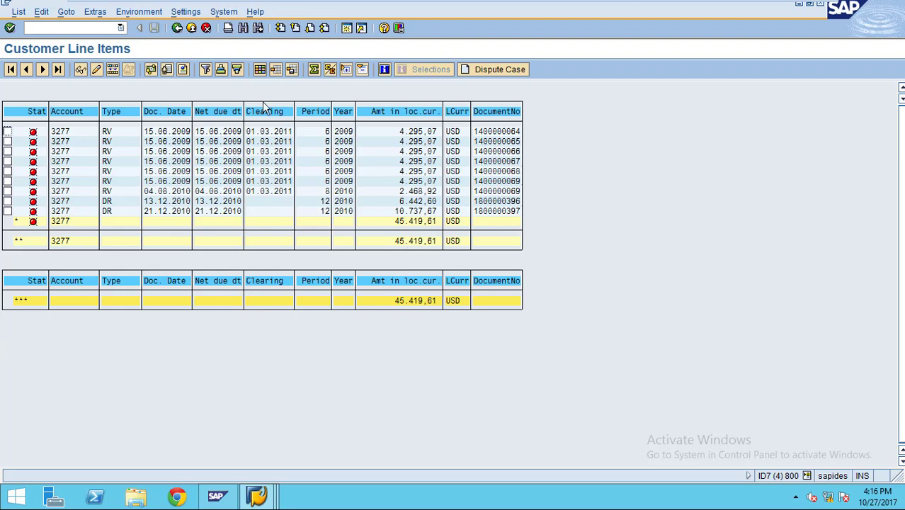
- Leave the customer line items and start transaction FBL5N in a new session
click(178, 31)
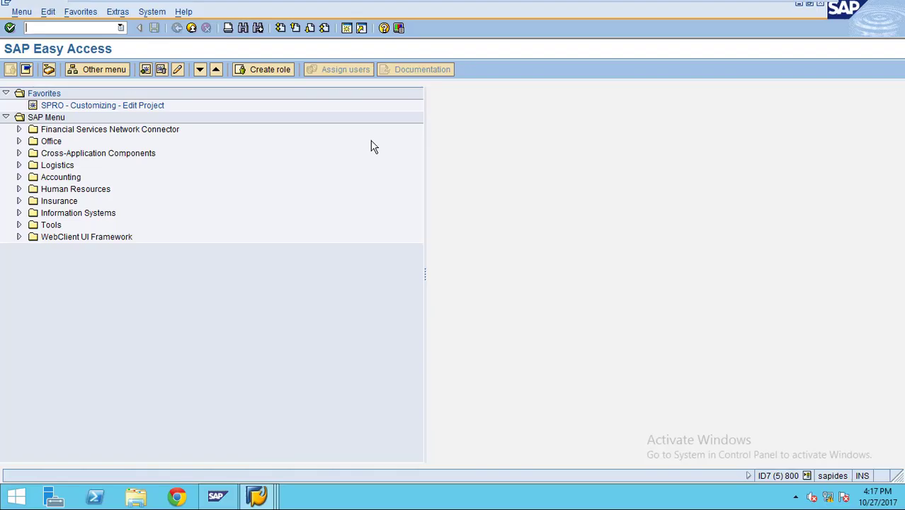
text(fbl5n)
key(Return)
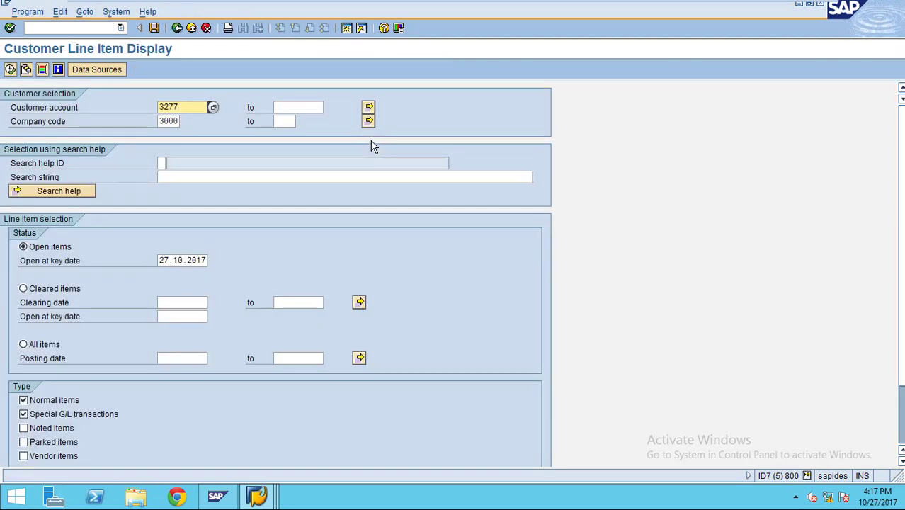
- Display the customer's open items at key date 31.12.2010 for company code 3000 and dismiss the Internet Explorer security dialog
drag(160, 260, 227, 256)
key(BackSpace)
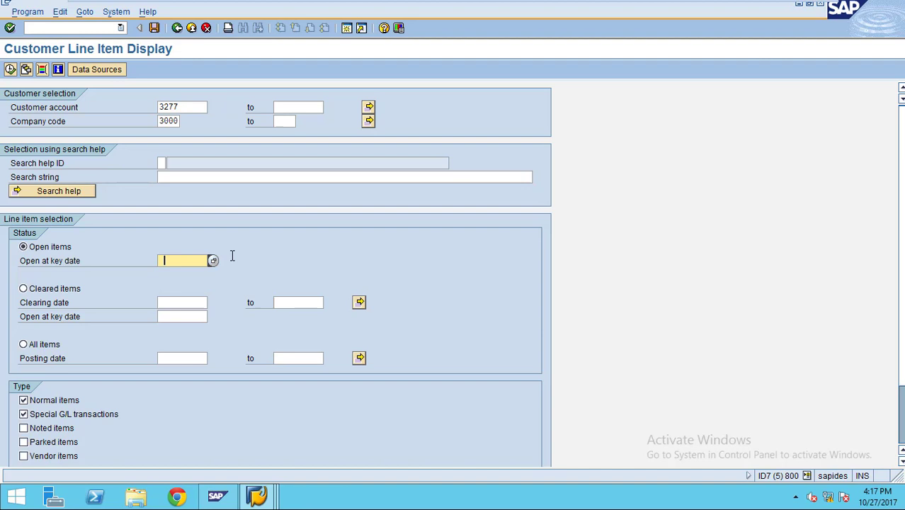
text(3)
click(188, 269)
scroll(188, 312, down, 1)
scroll(187, 313, down, 1)
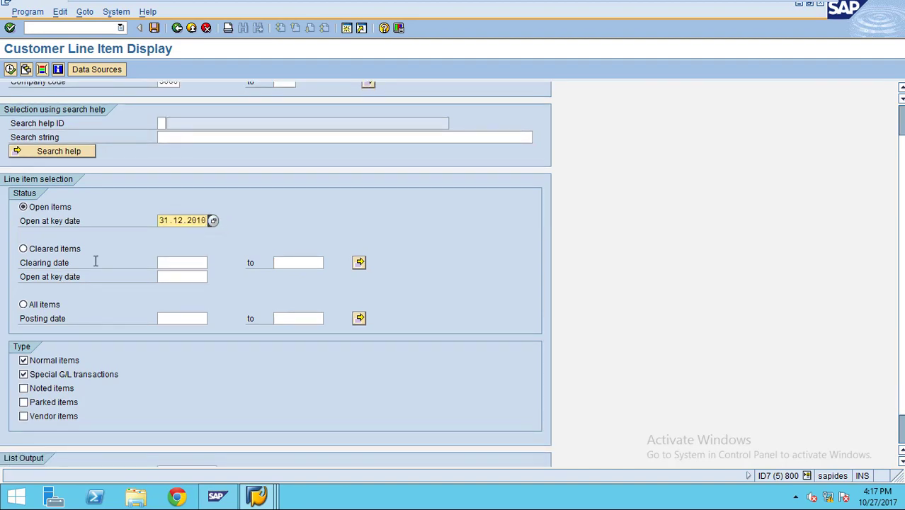
click(11, 69)
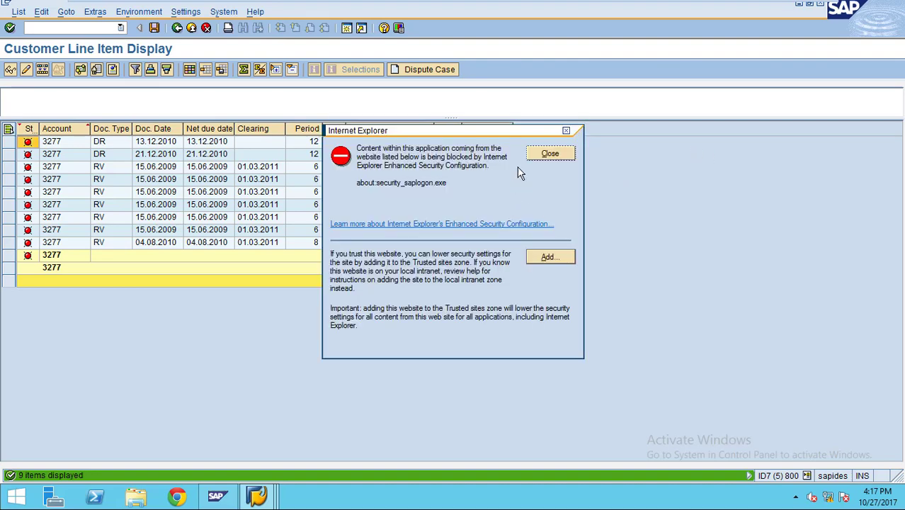
click(549, 152)
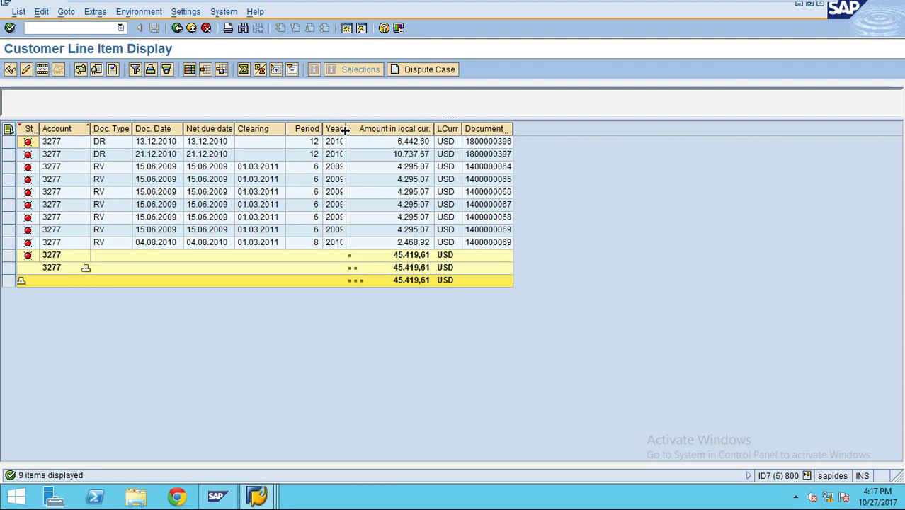
- Widen the fiscal year column and subtotal the line items by fiscal year
drag(351, 131, 364, 130)
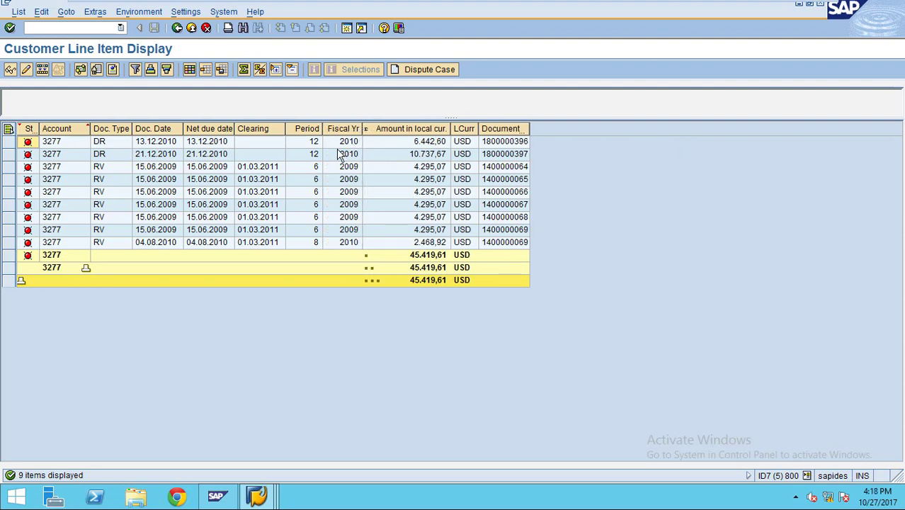
click(341, 130)
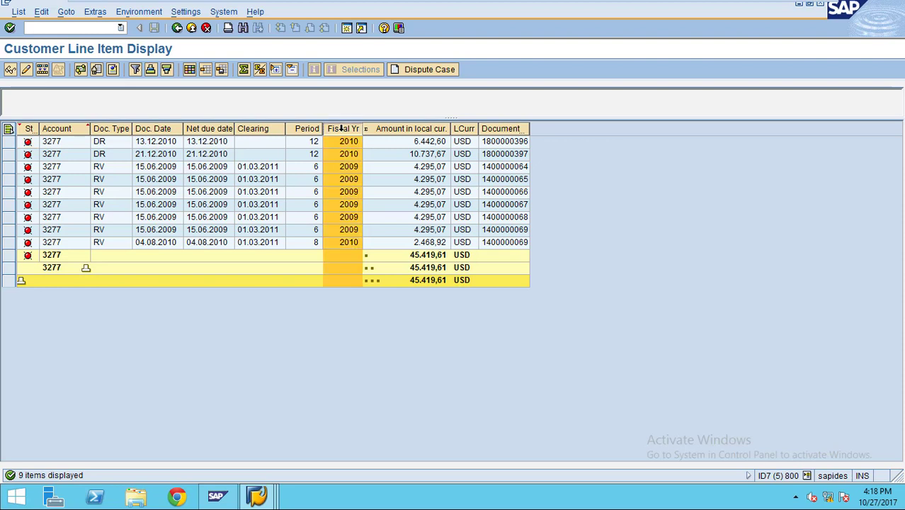
click(260, 69)
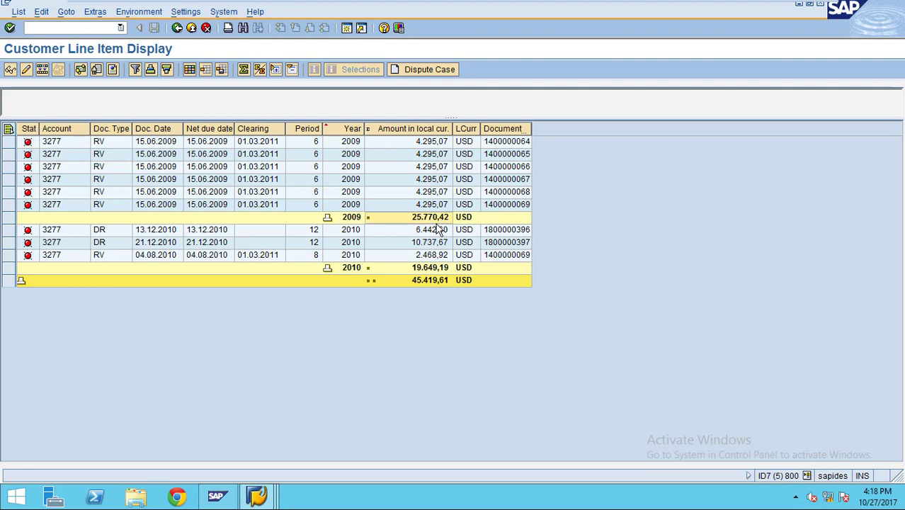
- Examine the 2010 line items, then shrink and move their window aside to compare them with the customer report overview
click(431, 256)
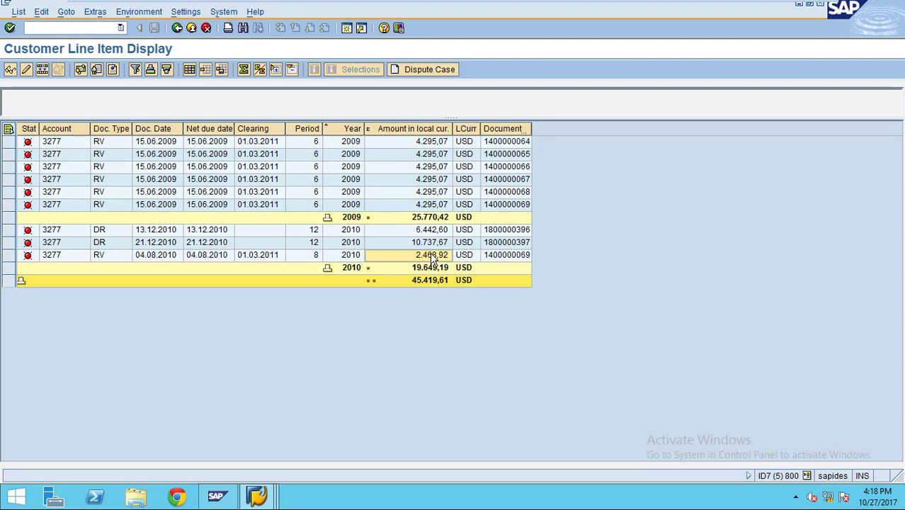
click(347, 233)
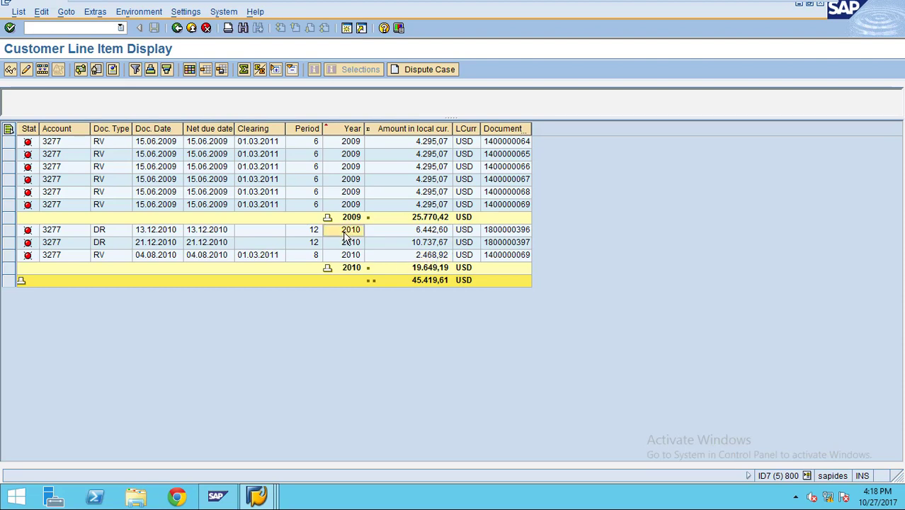
click(345, 254)
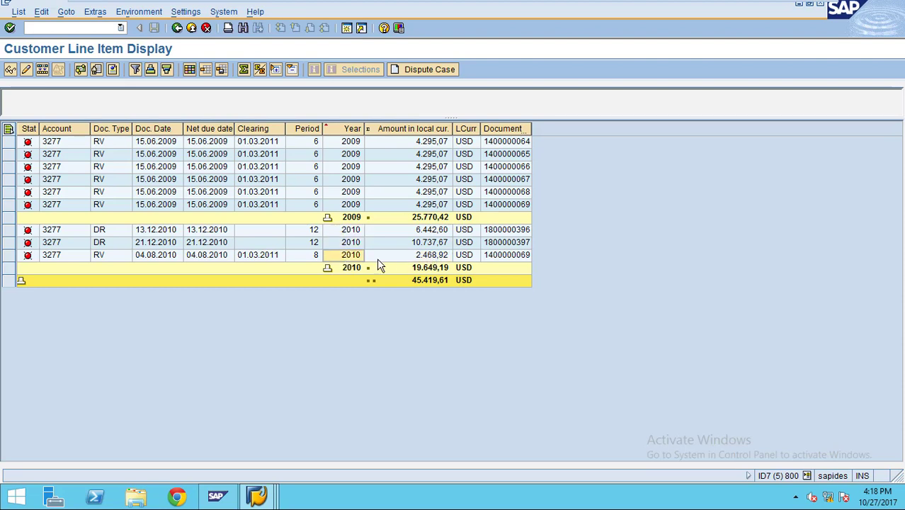
click(811, 5)
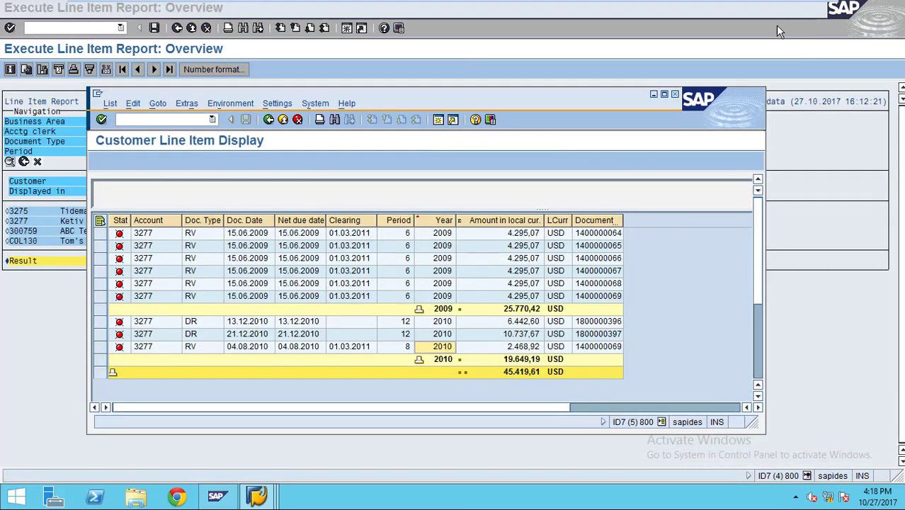
drag(403, 95, 536, 89)
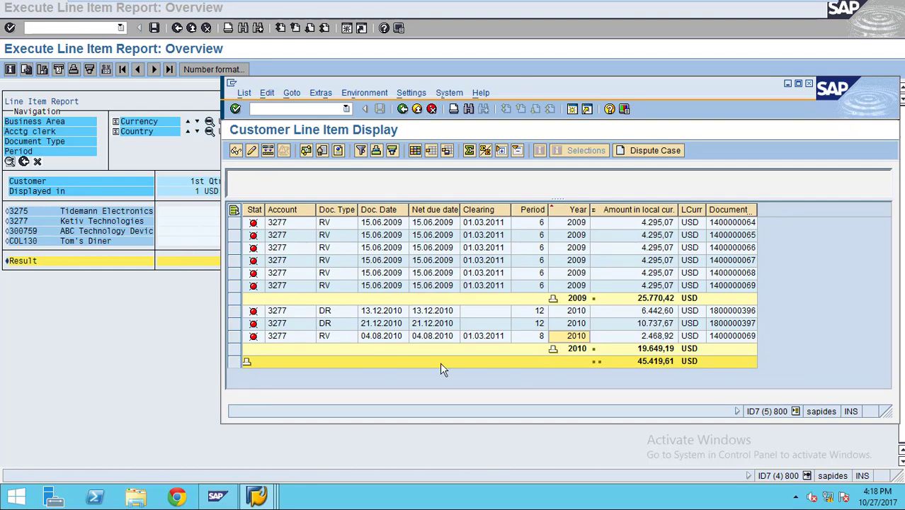
- Examine the 2010 line item amounts, repositioning their window to compare them with the customer totals in the report overview
click(610, 311)
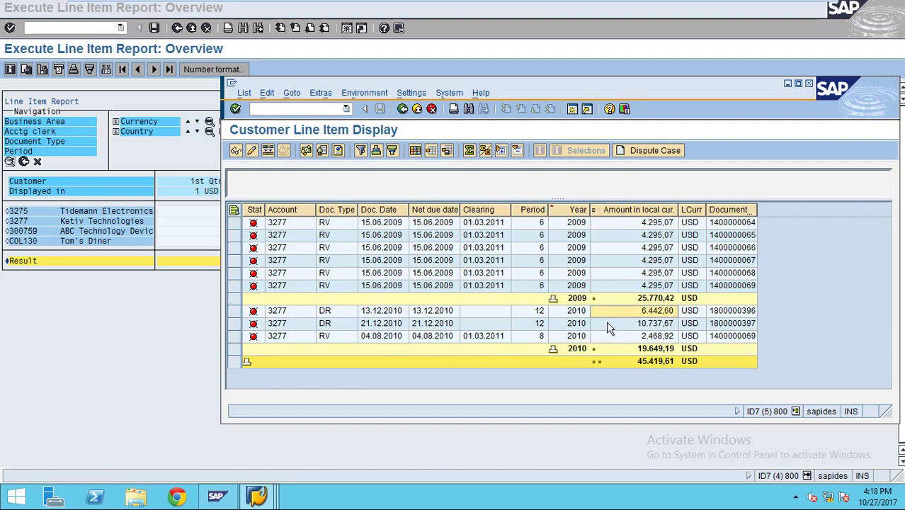
click(607, 323)
click(609, 337)
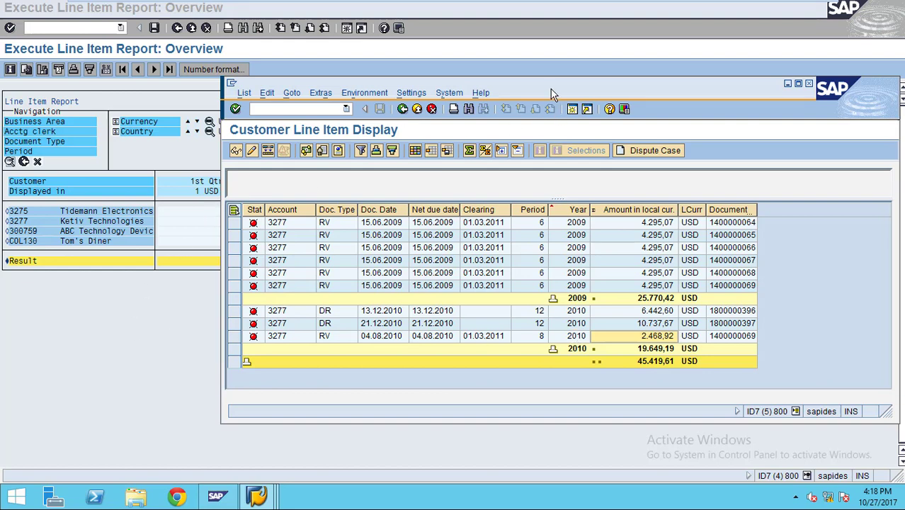
drag(555, 91, 605, 88)
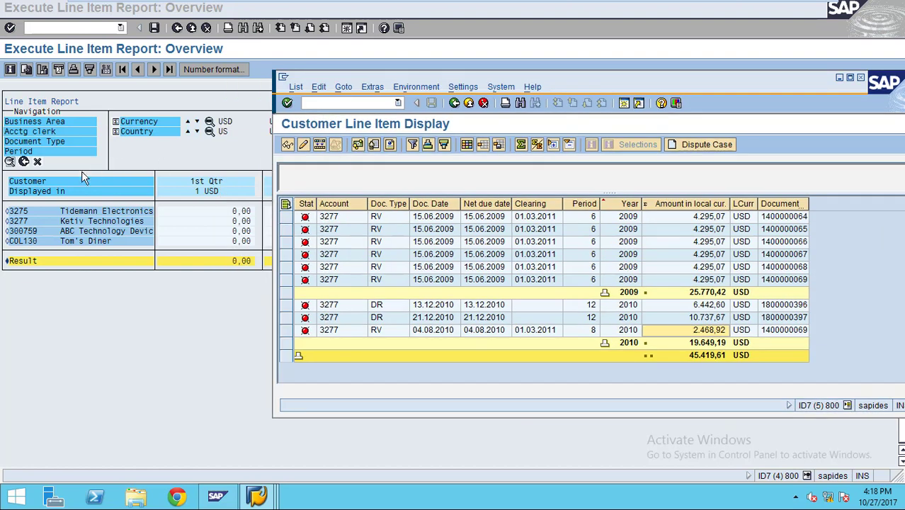
click(705, 328)
drag(681, 85, 556, 291)
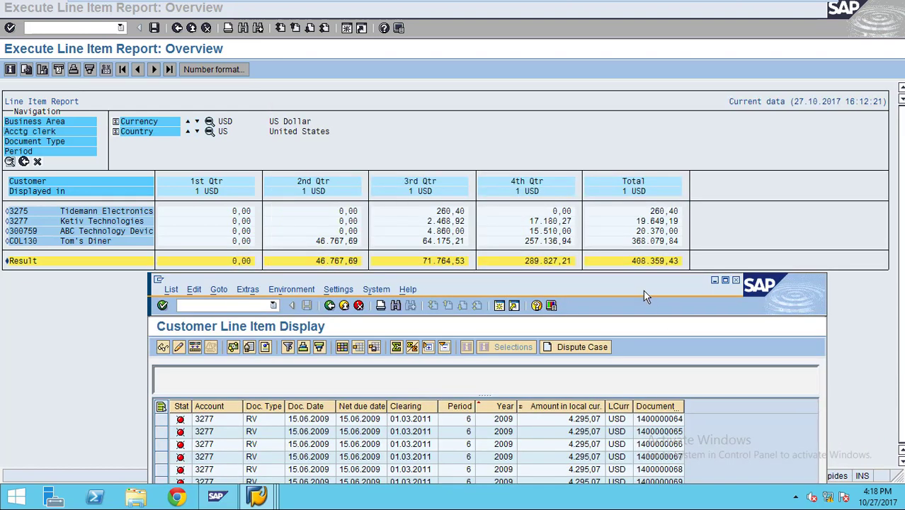
drag(643, 289, 649, 185)
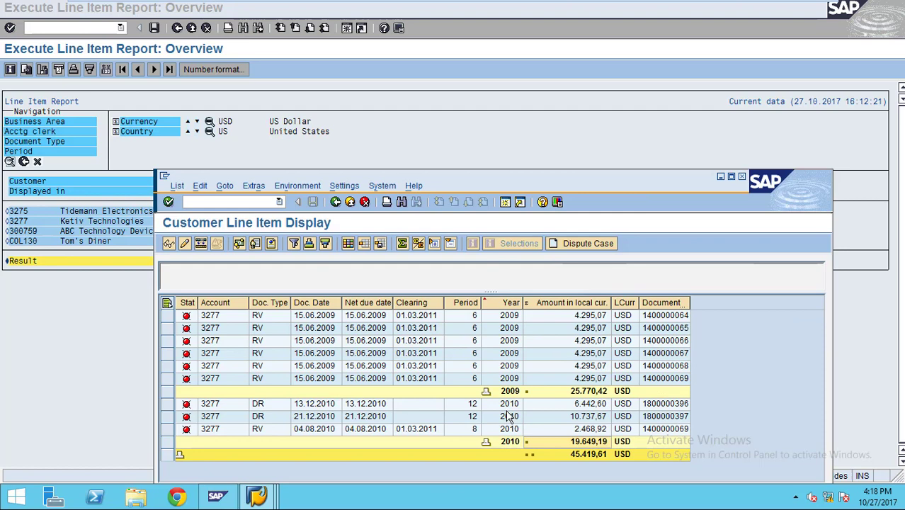
click(510, 404)
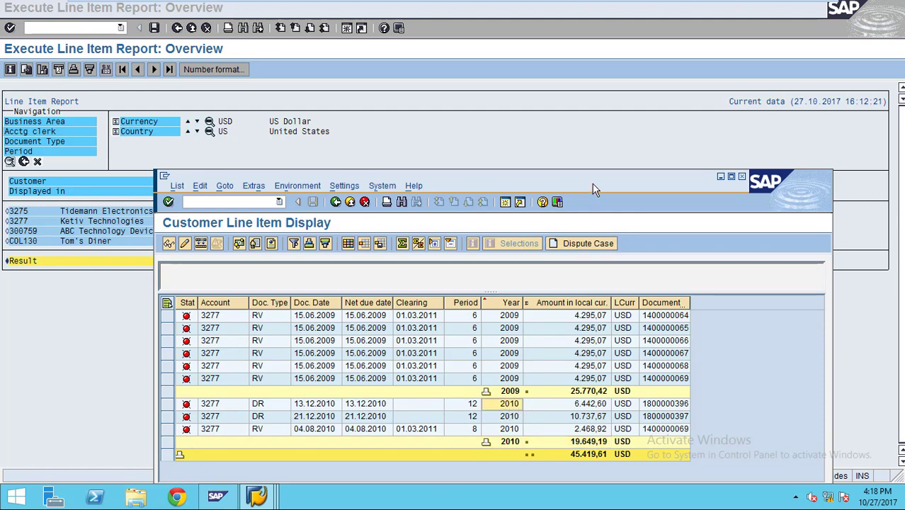
- Filter the customer line items to fiscal year 2010 and move their window below the report's customer rows
drag(592, 189, 551, 230)
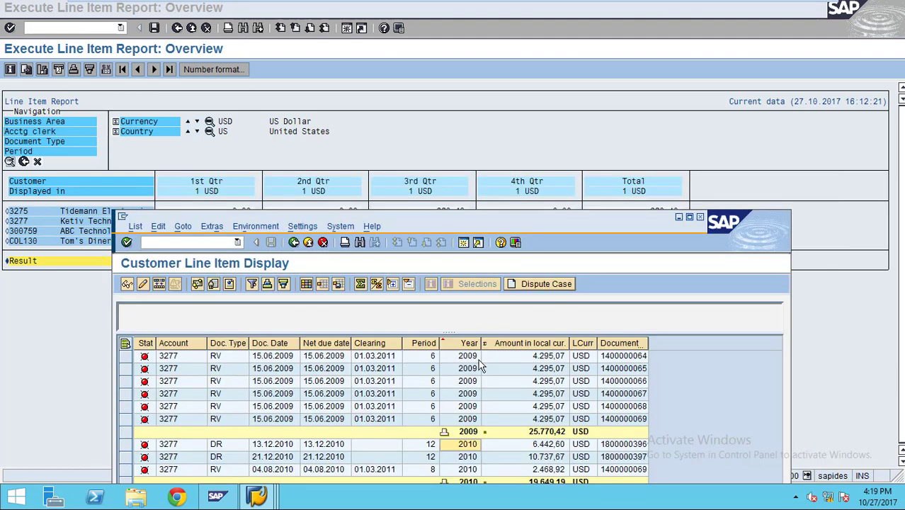
click(465, 447)
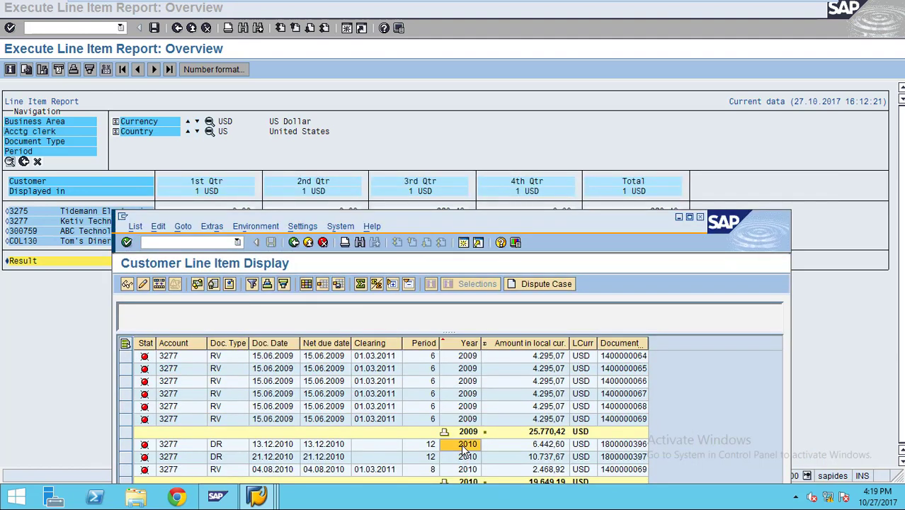
right_click(464, 447)
click(486, 418)
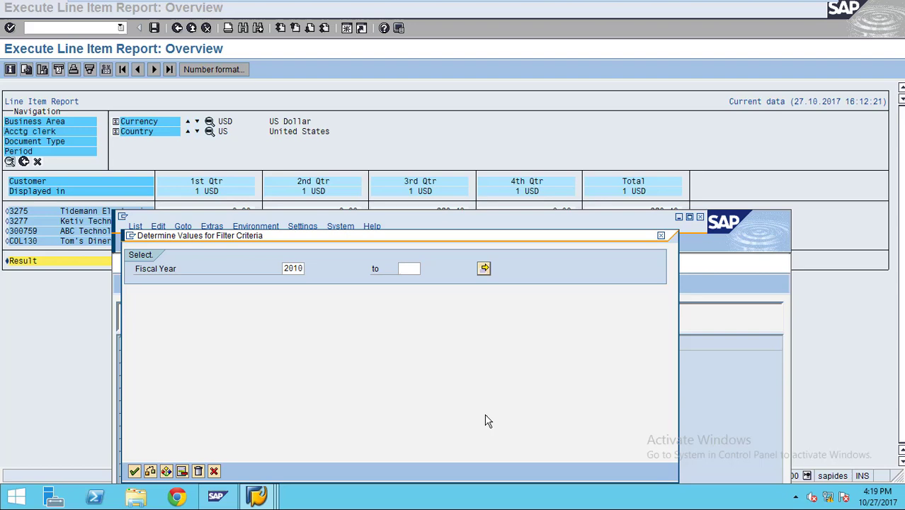
key(Return)
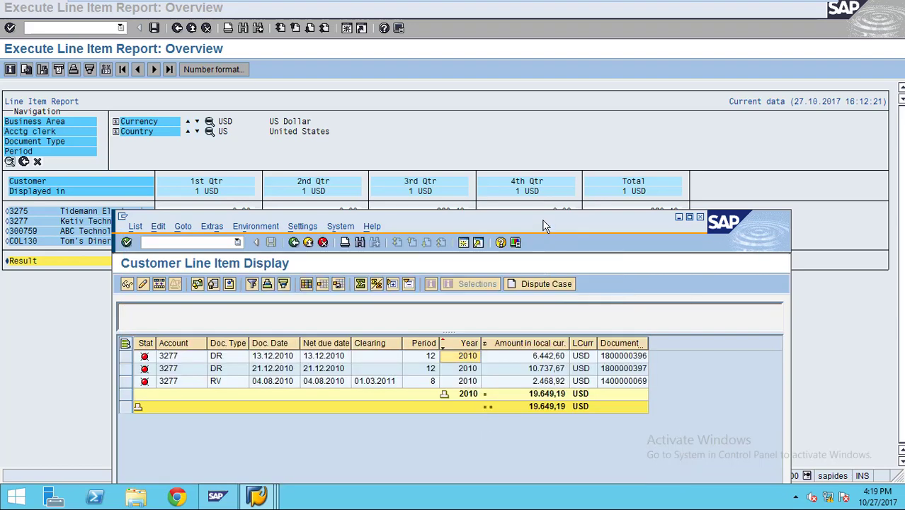
drag(544, 225, 547, 263)
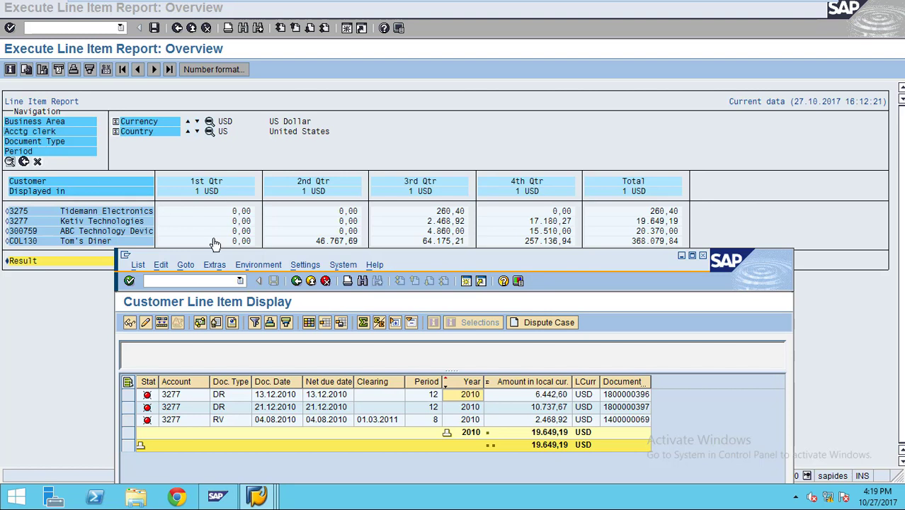
- Subtotal the 2010 line items by period and compare the total and period subtotals with Ketiv Technologies' quarterly amounts
click(470, 432)
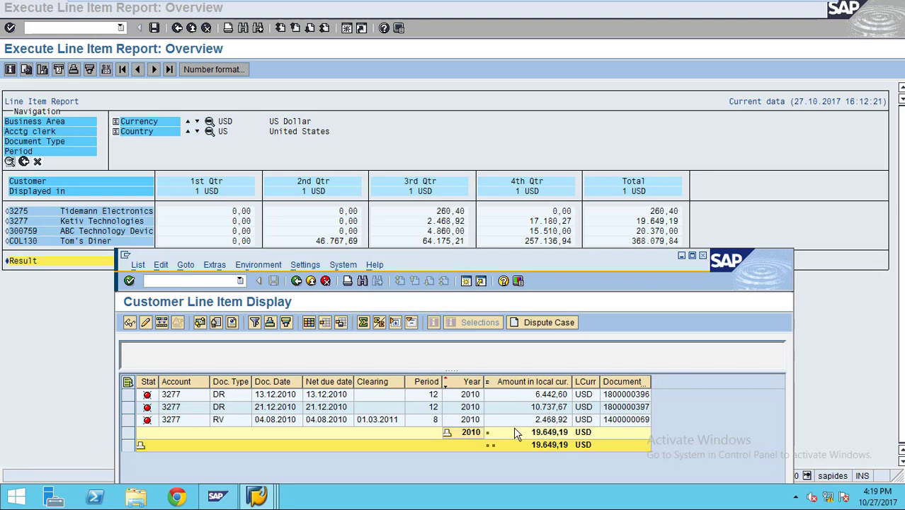
click(541, 423)
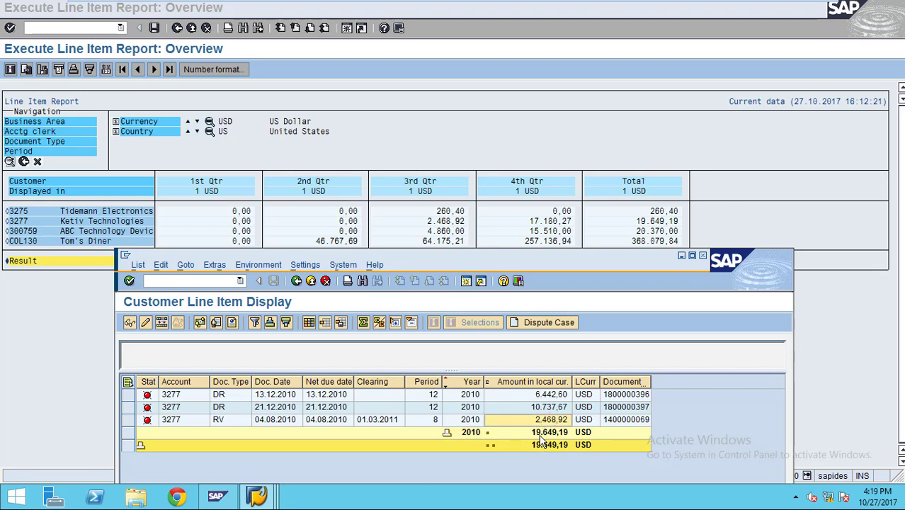
click(541, 439)
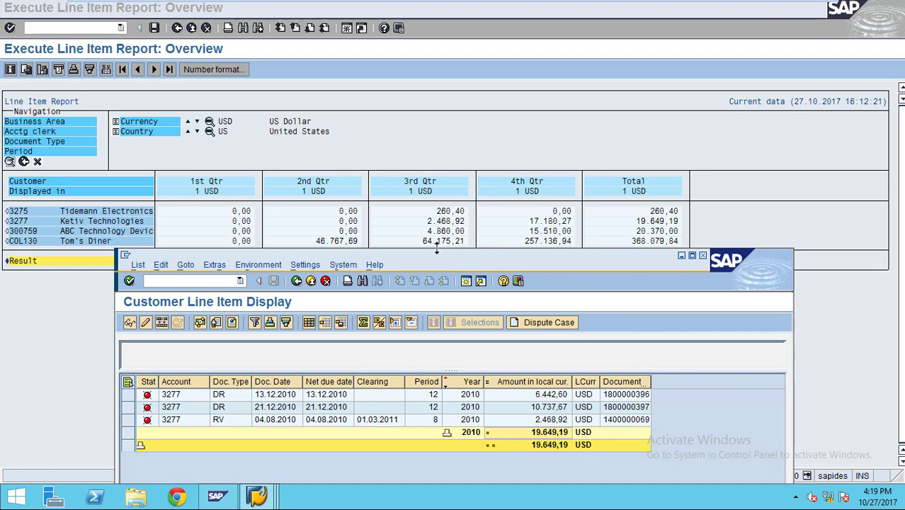
click(430, 416)
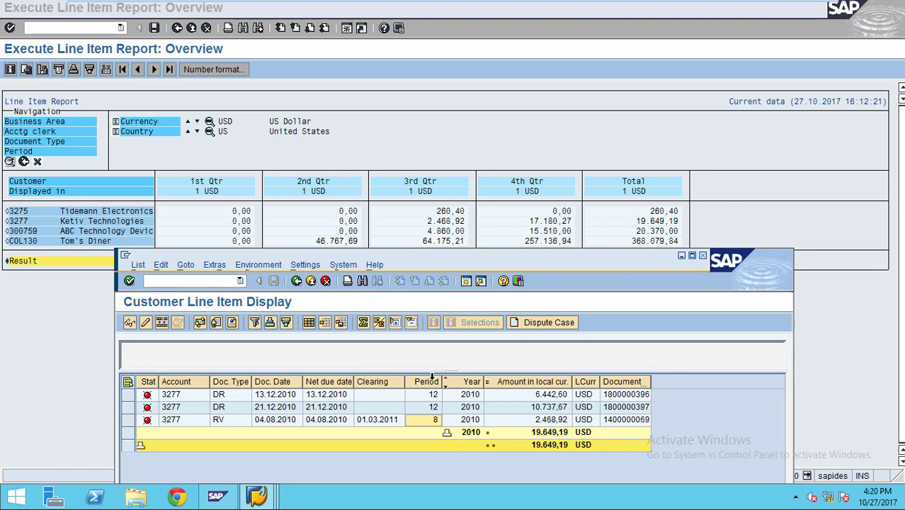
click(429, 381)
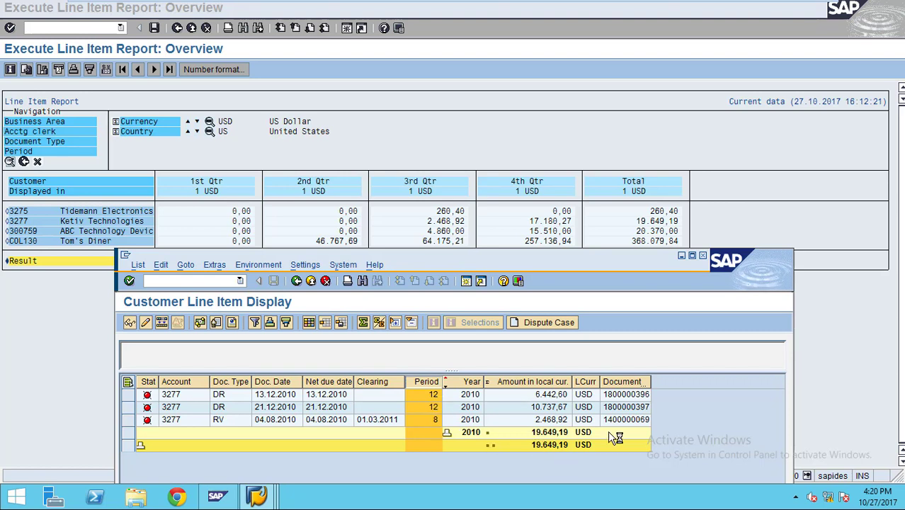
click(549, 449)
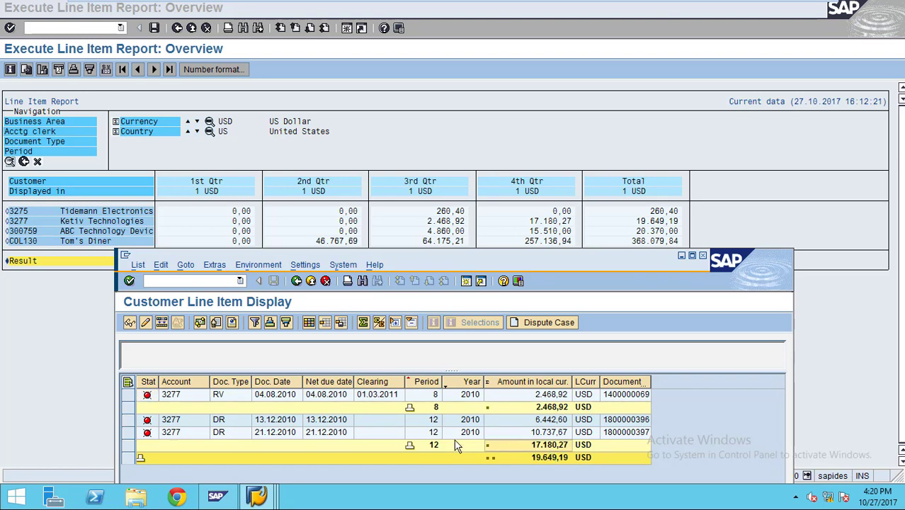
click(553, 433)
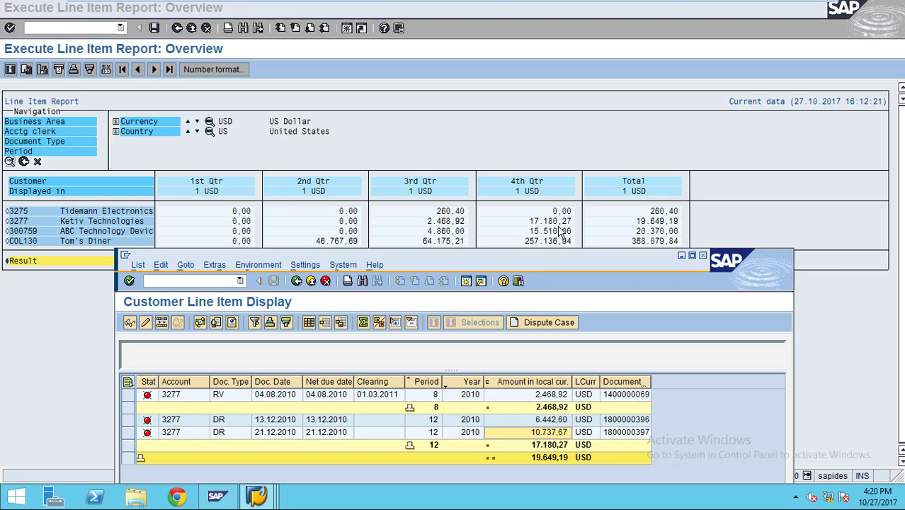
click(551, 445)
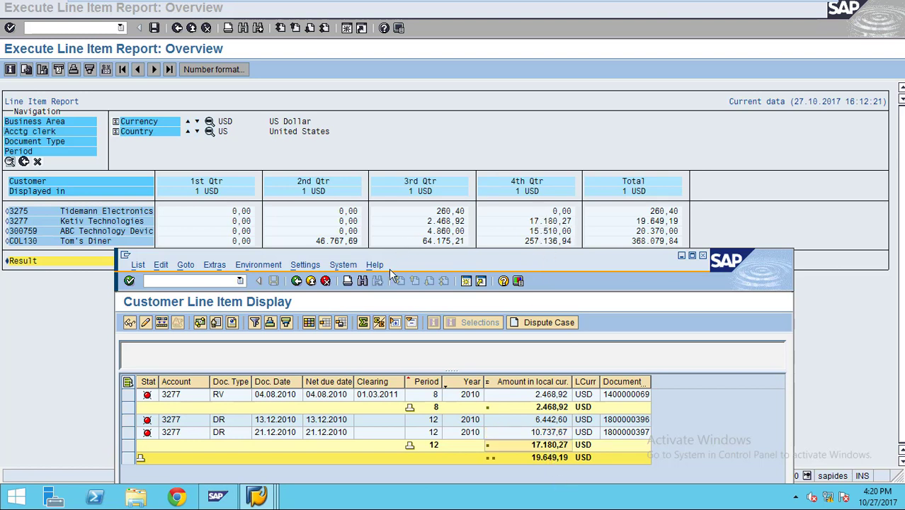
- Return to the line item report overview and break it down by business area, then by accounting clerk
click(421, 135)
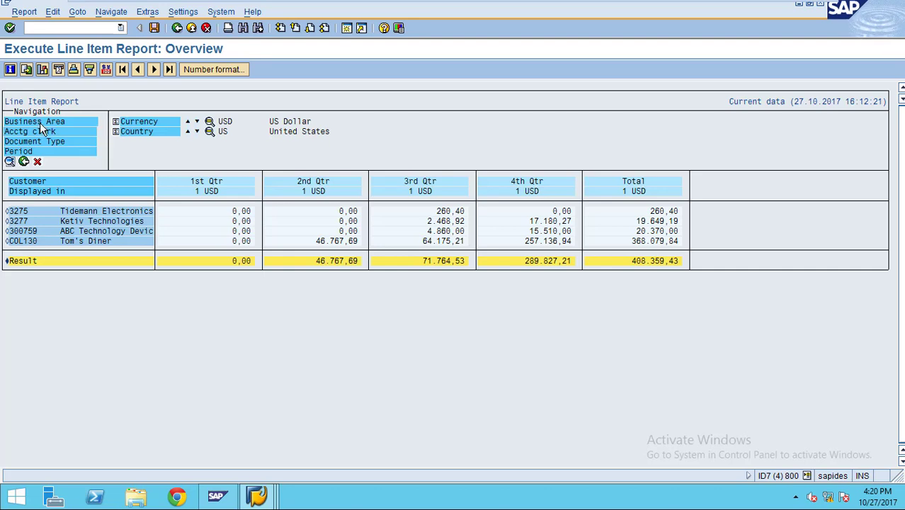
click(40, 124)
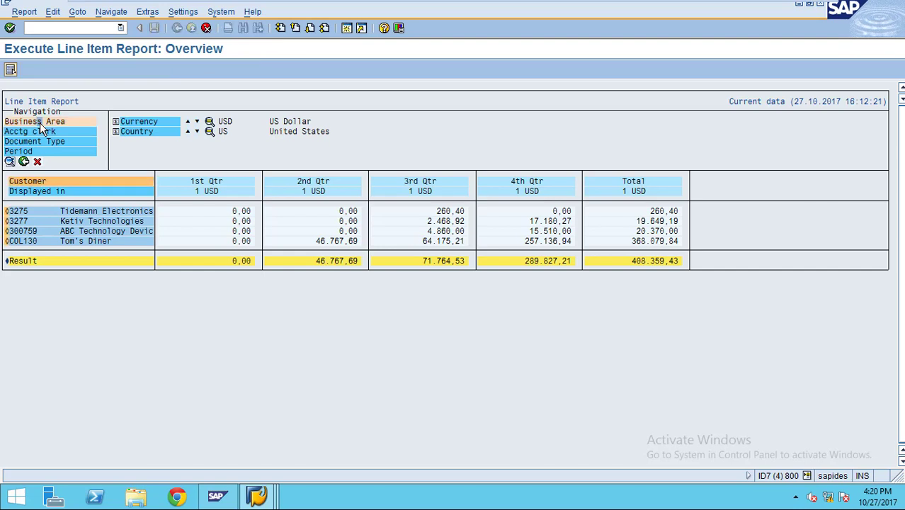
click(40, 181)
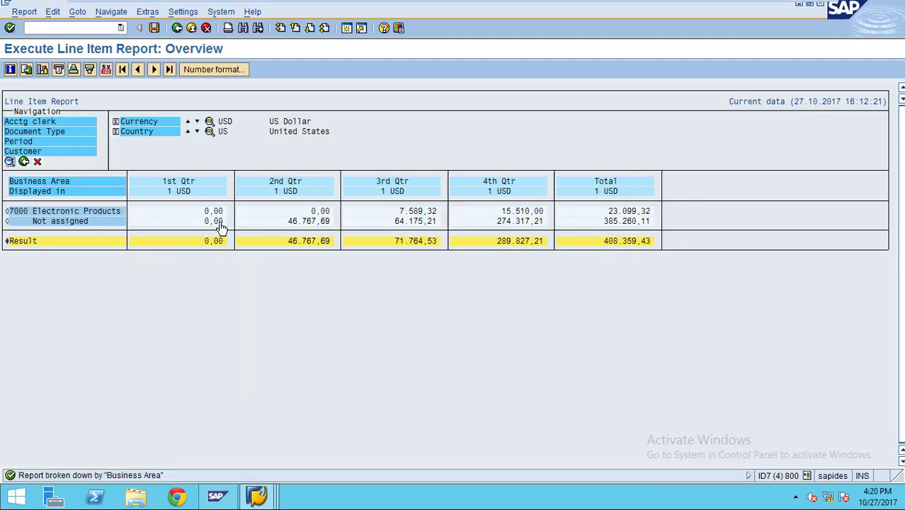
click(47, 122)
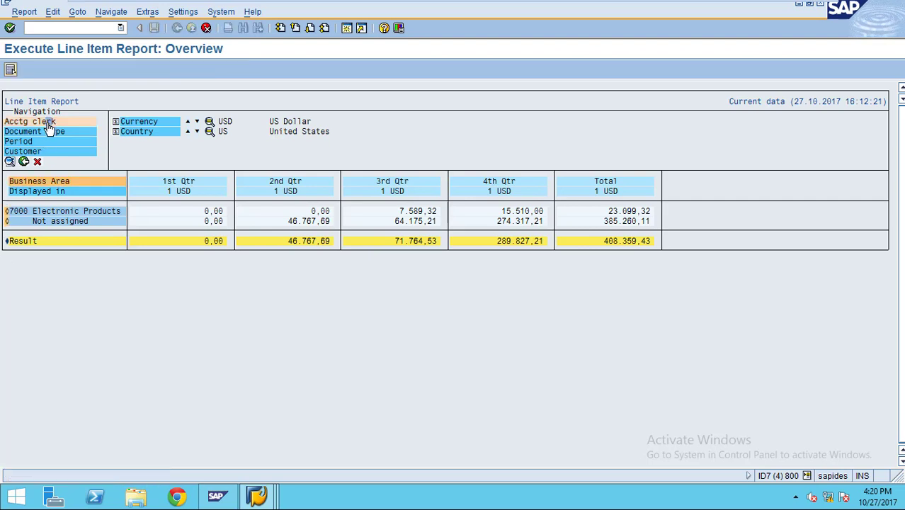
click(50, 184)
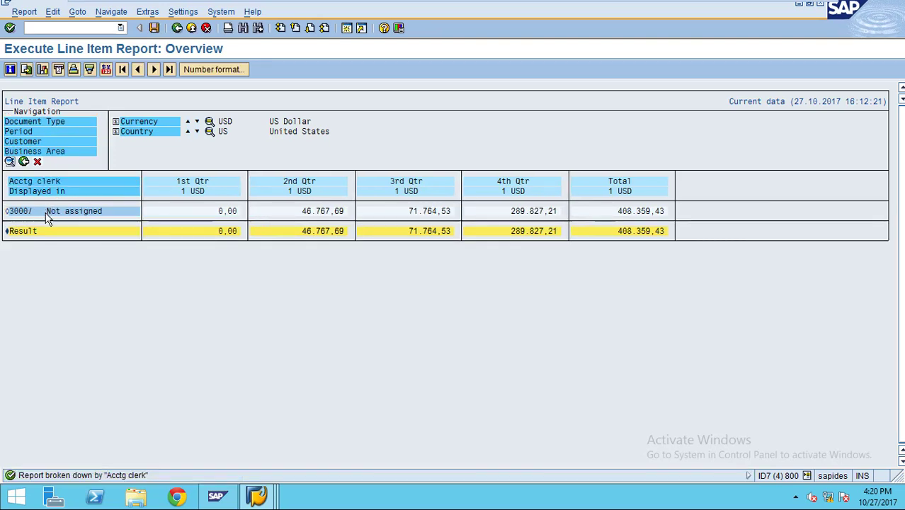
- Replace the accounting clerk breakdown of the report with a breakdown by document type
click(44, 123)
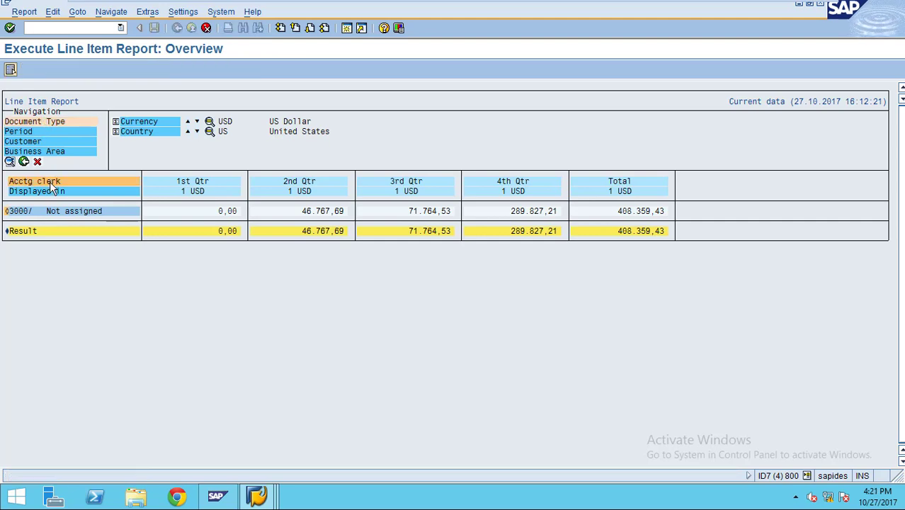